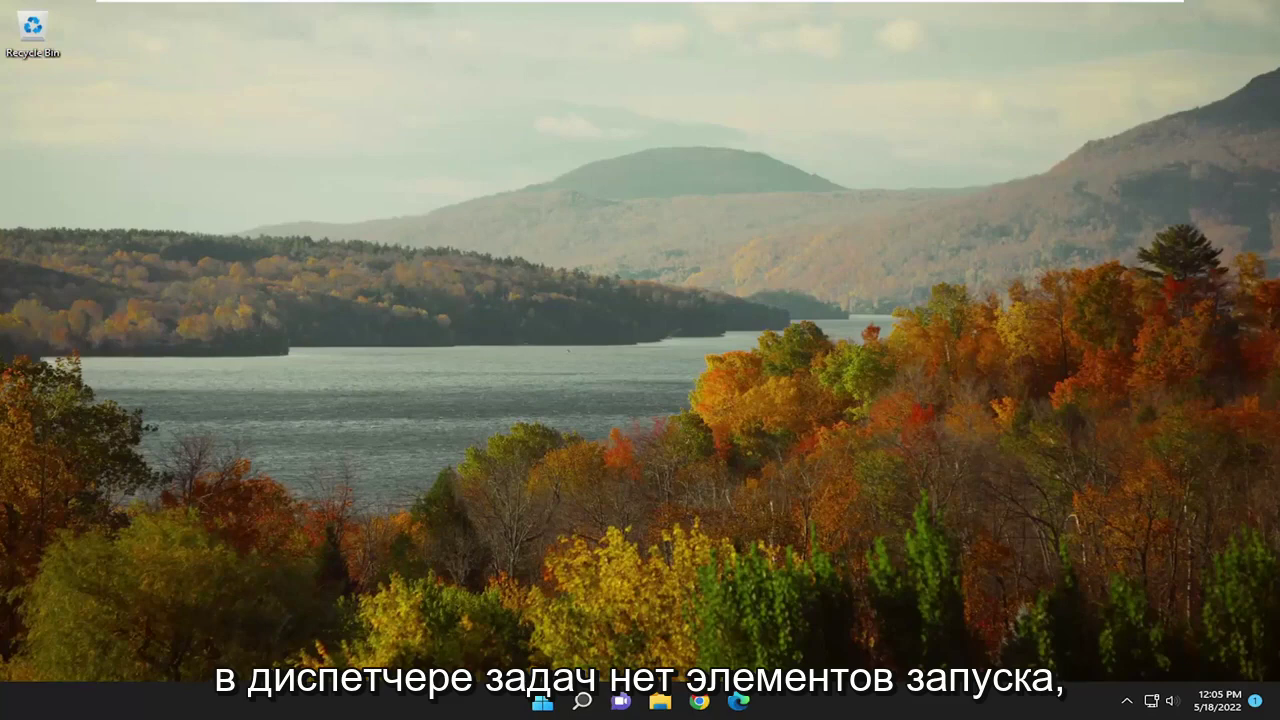
Step: Open Task Manager from the Start quick-access menu and show its Startup apps list
right_click(541, 701)
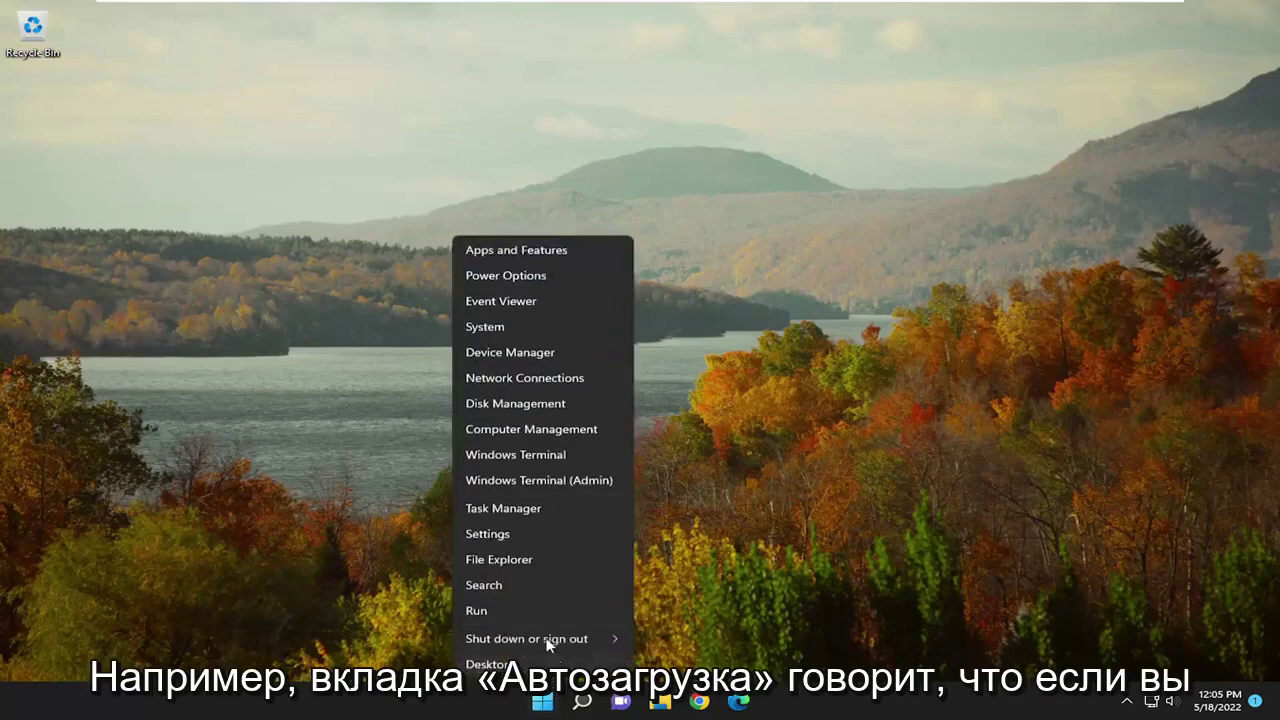
left_click(515, 510)
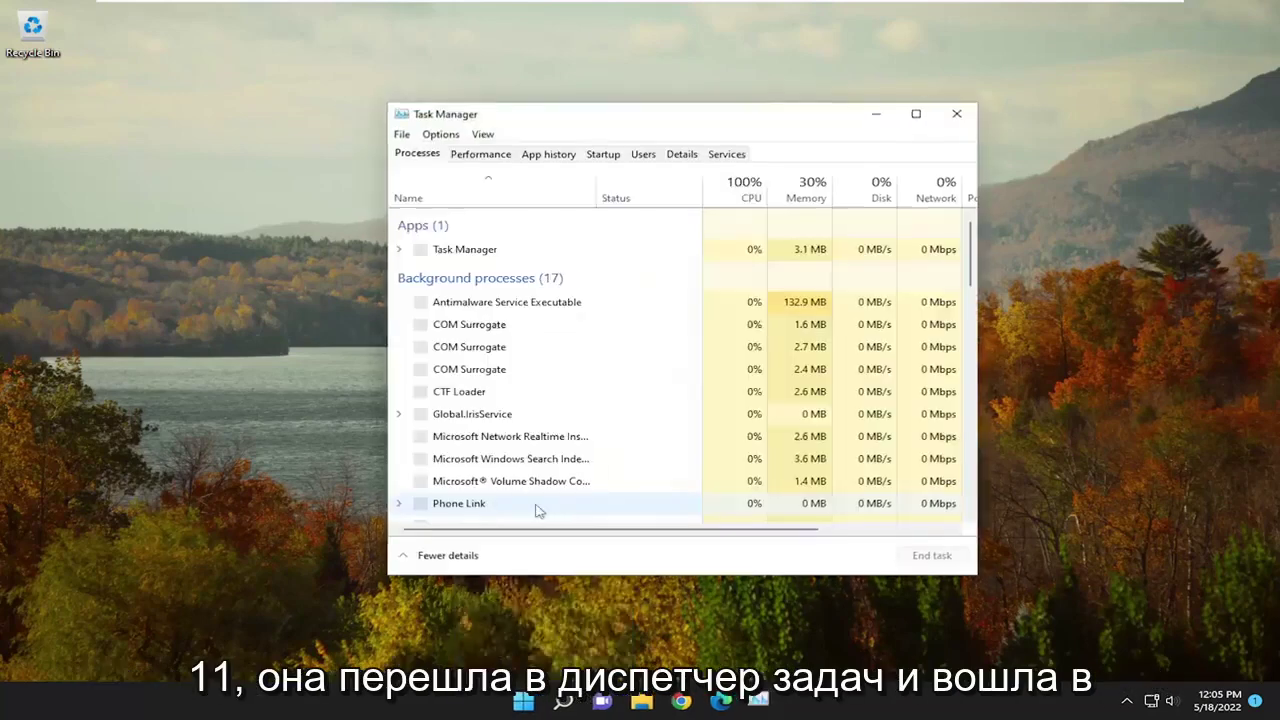
left_click(602, 156)
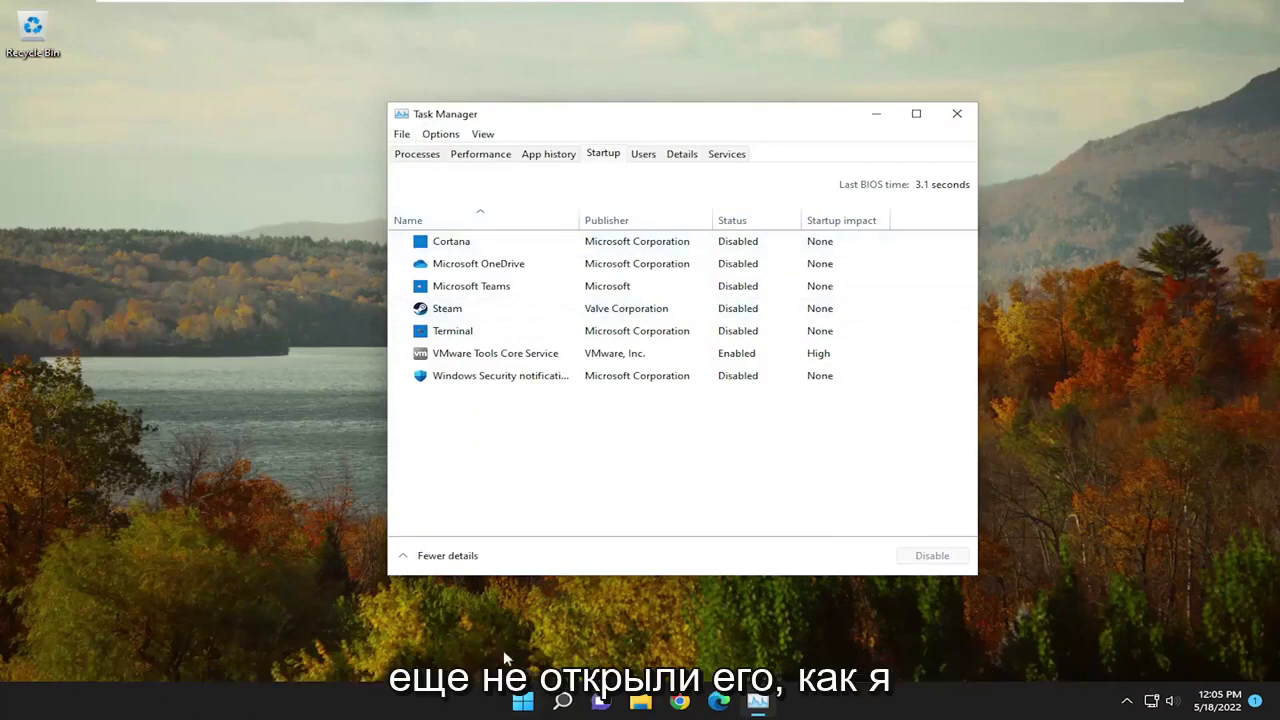
Step: Open and dismiss the Start quick-access menu, then right-click the taskbar
right_click(522, 705)
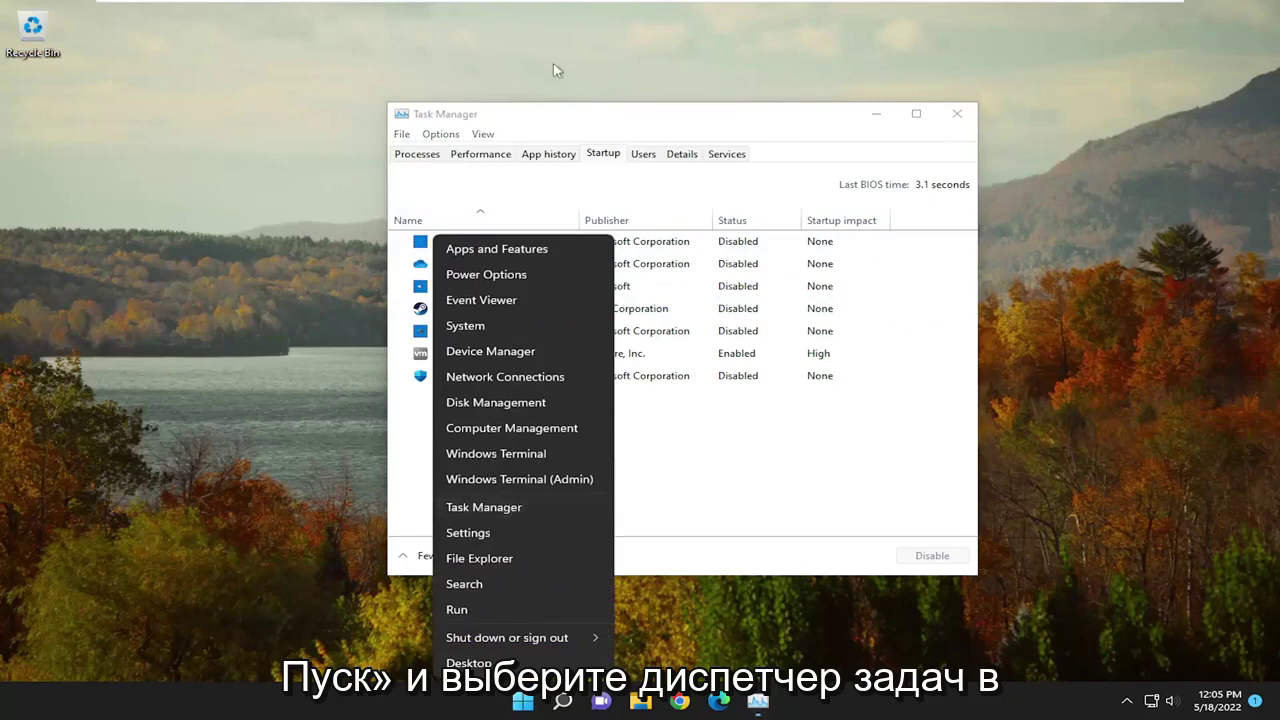
left_click(567, 103)
right_click(260, 703)
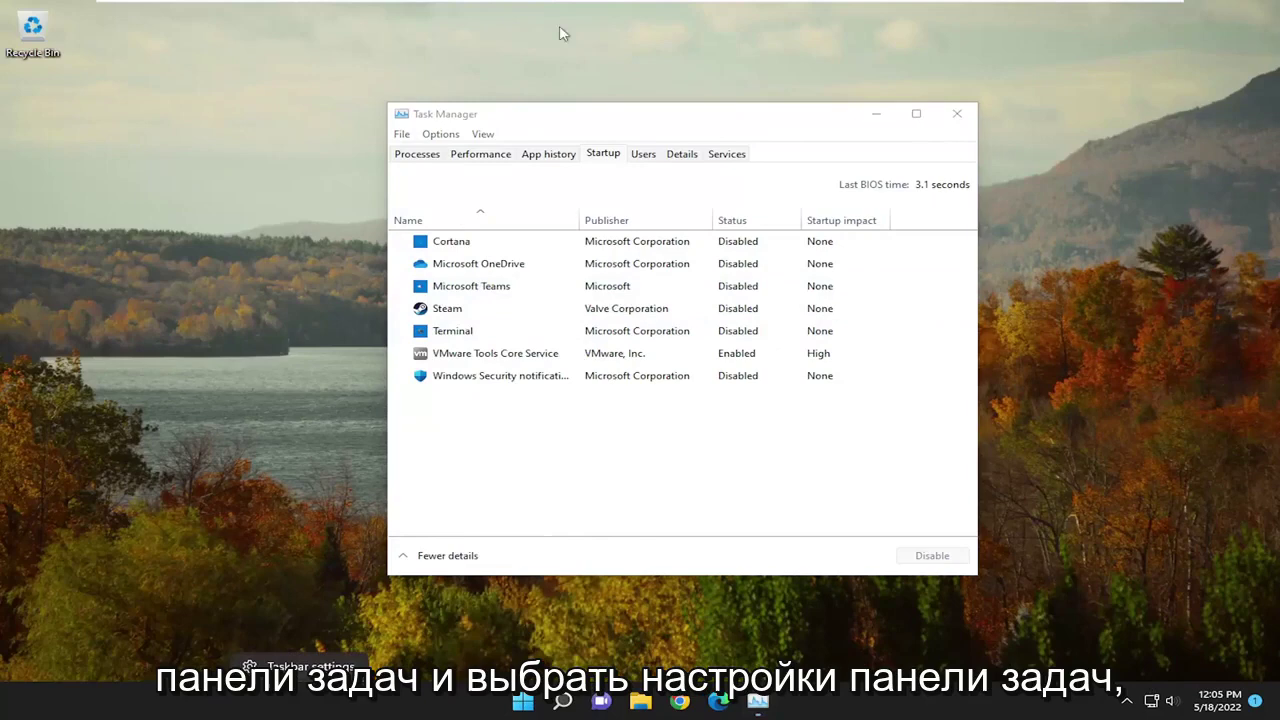
Step: Show the running processes and go to Windows Explorer at the end of the list
left_click(412, 153)
scroll(505, 372, "down", 1)
scroll(505, 372, "down", 1)
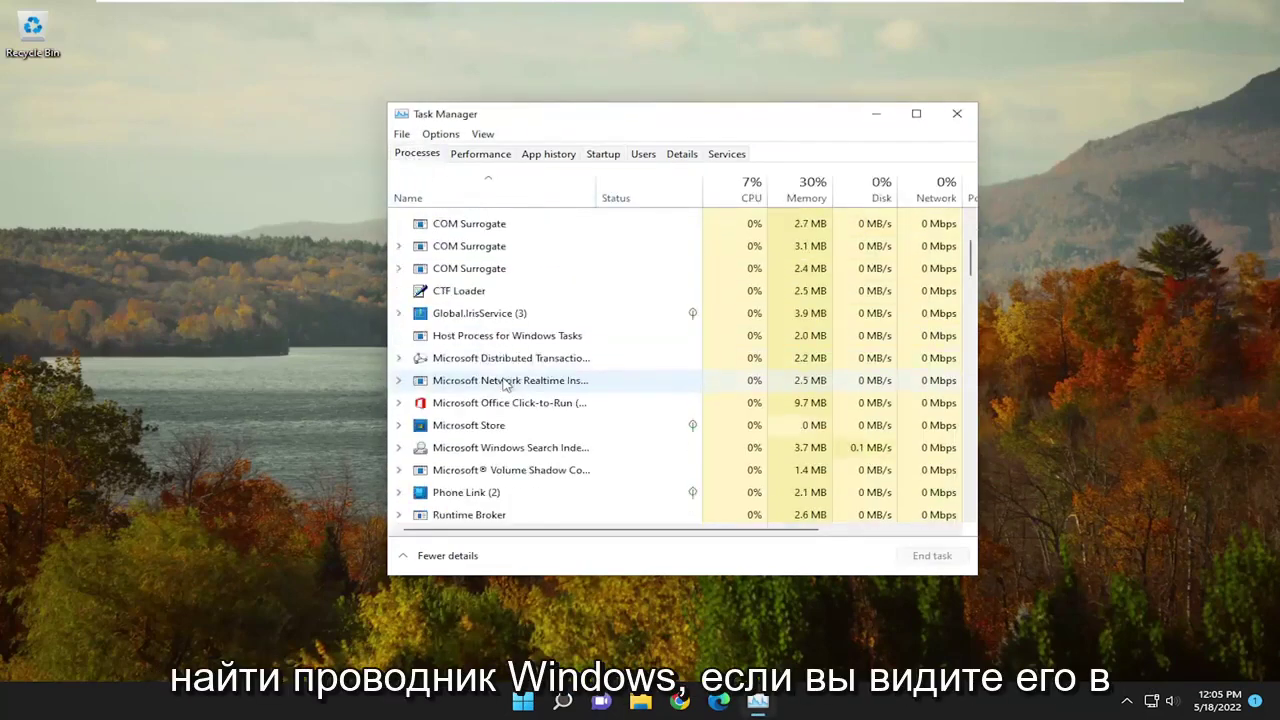
scroll(505, 375, "down", 2)
scroll(505, 380, "down", 2)
scroll(505, 385, "down", 2)
scroll(505, 392, "down", 2)
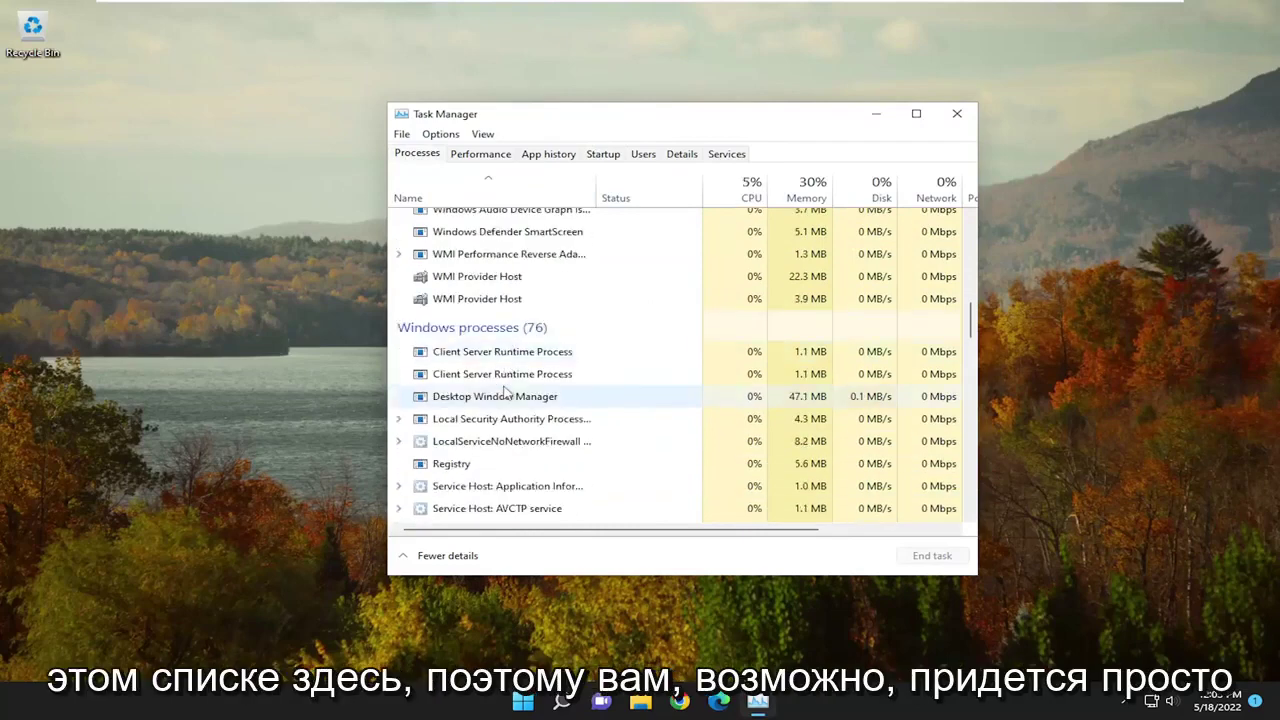
scroll(505, 395, "down", 2)
scroll(502, 400, "down", 2)
left_click(500, 407)
key("End")
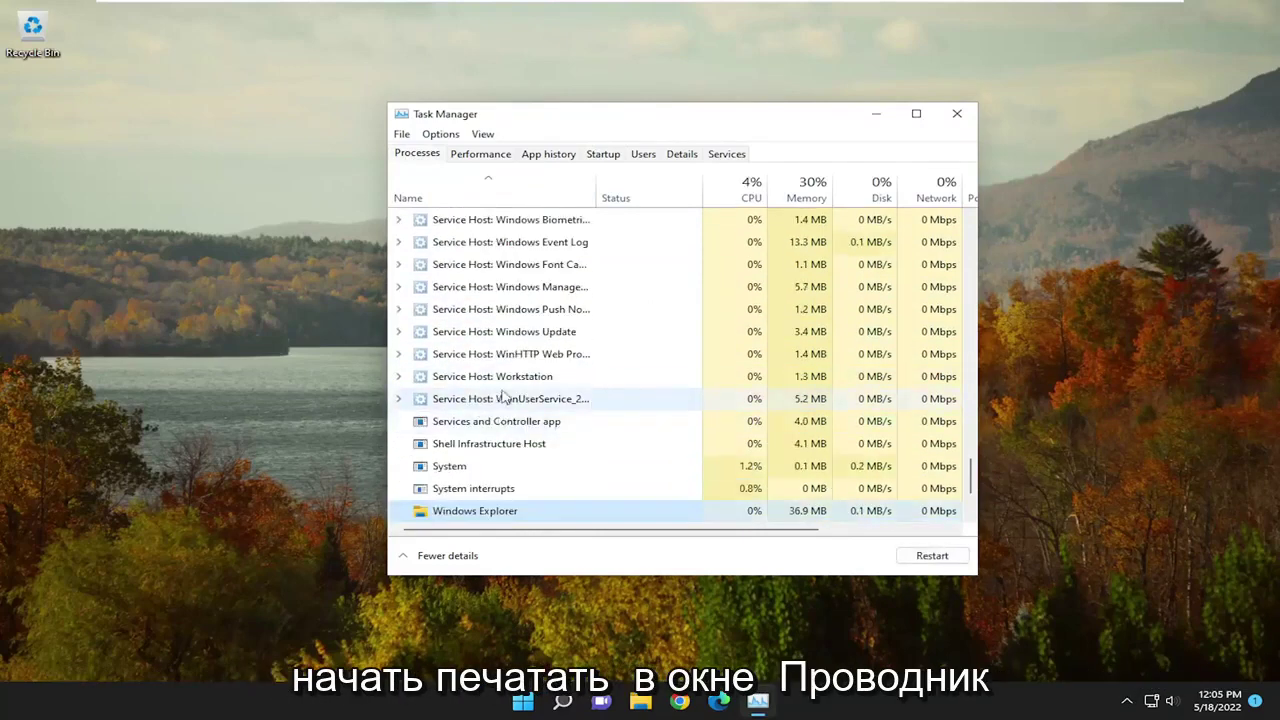
scroll(440, 441, "down", 1)
Step: Restart the Windows Explorer process and return to the Startup apps list
right_click(441, 443)
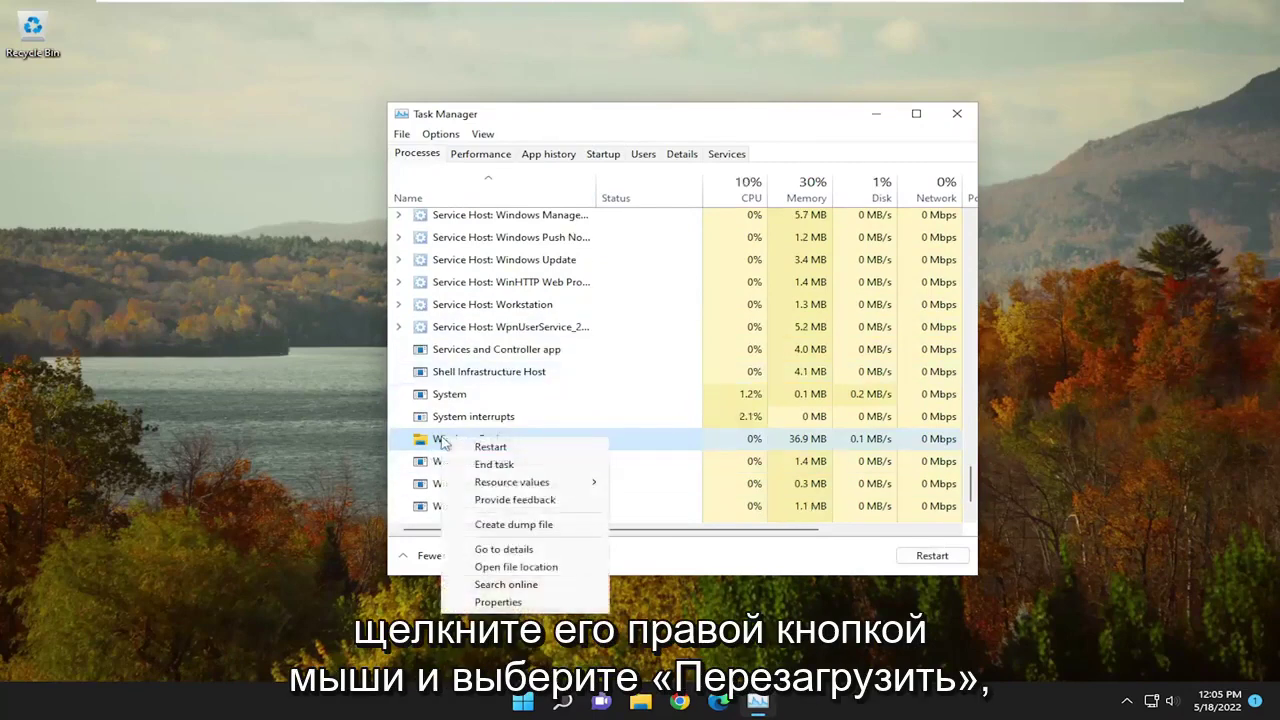
left_click(491, 448)
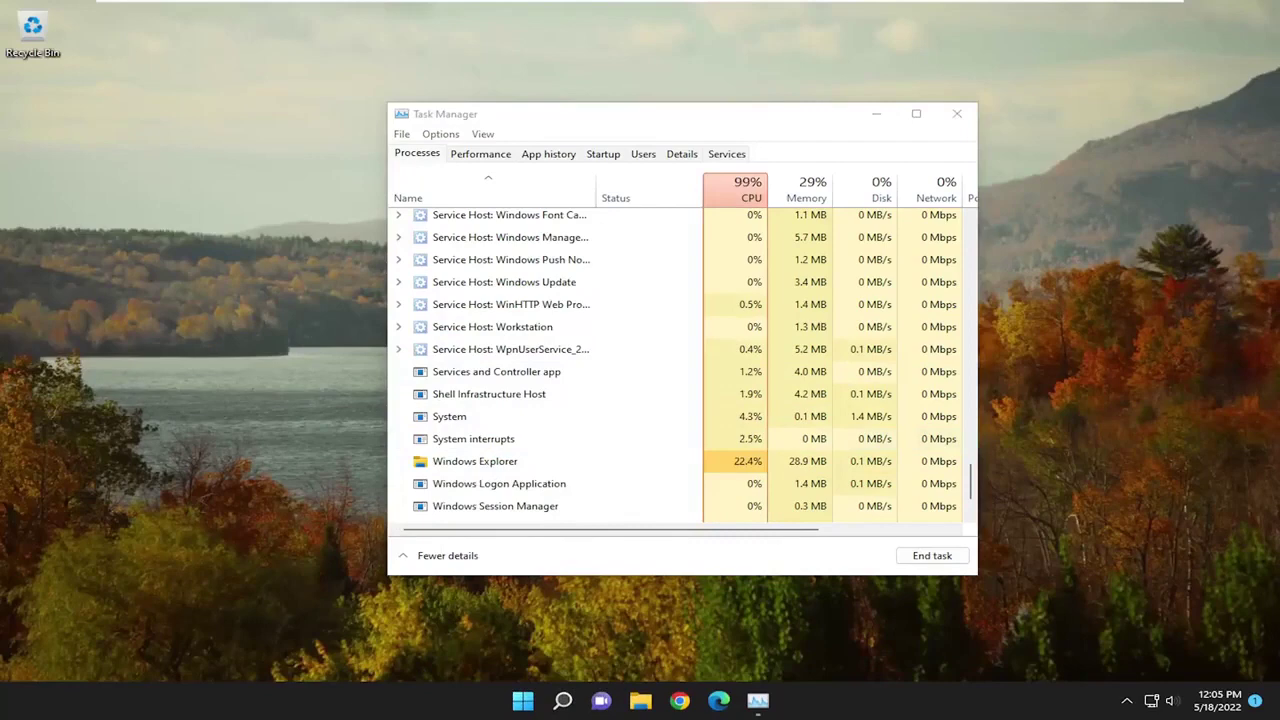
left_click(603, 154)
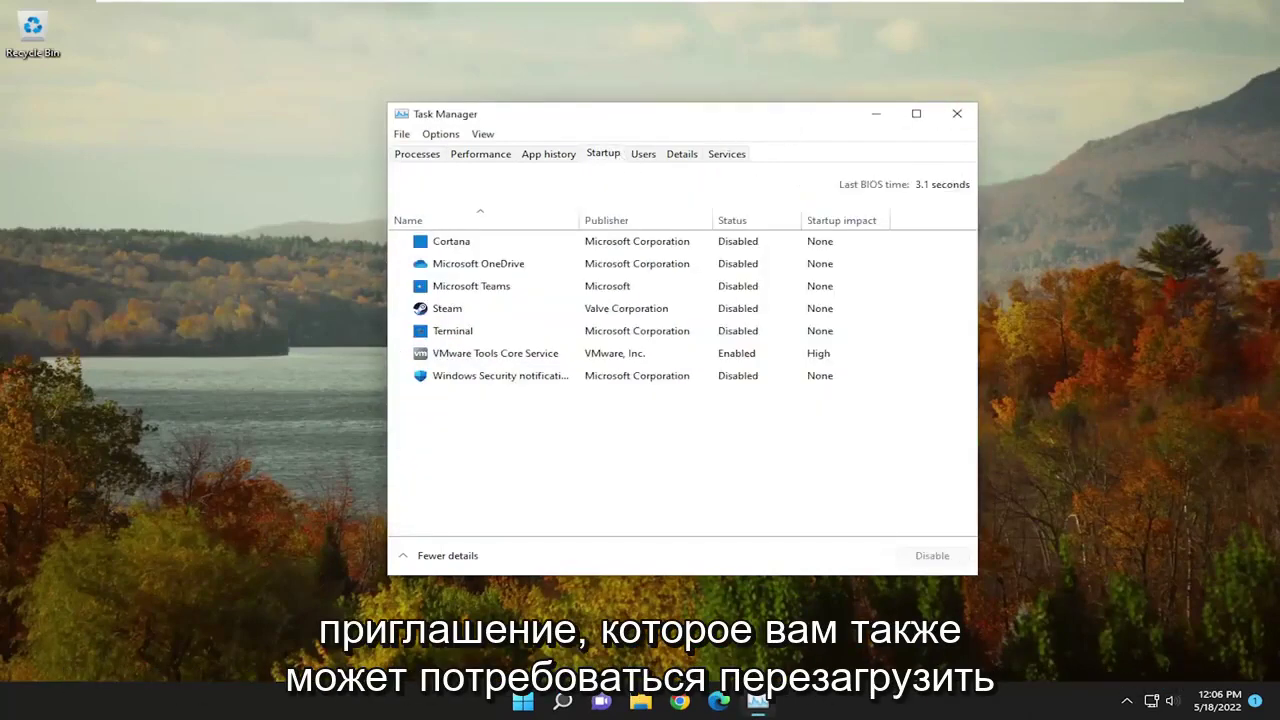
Step: Close Task Manager and choose Shut down or sign out from the Start quick-access menu
left_click(957, 113)
right_click(548, 703)
mouse_move(527, 637)
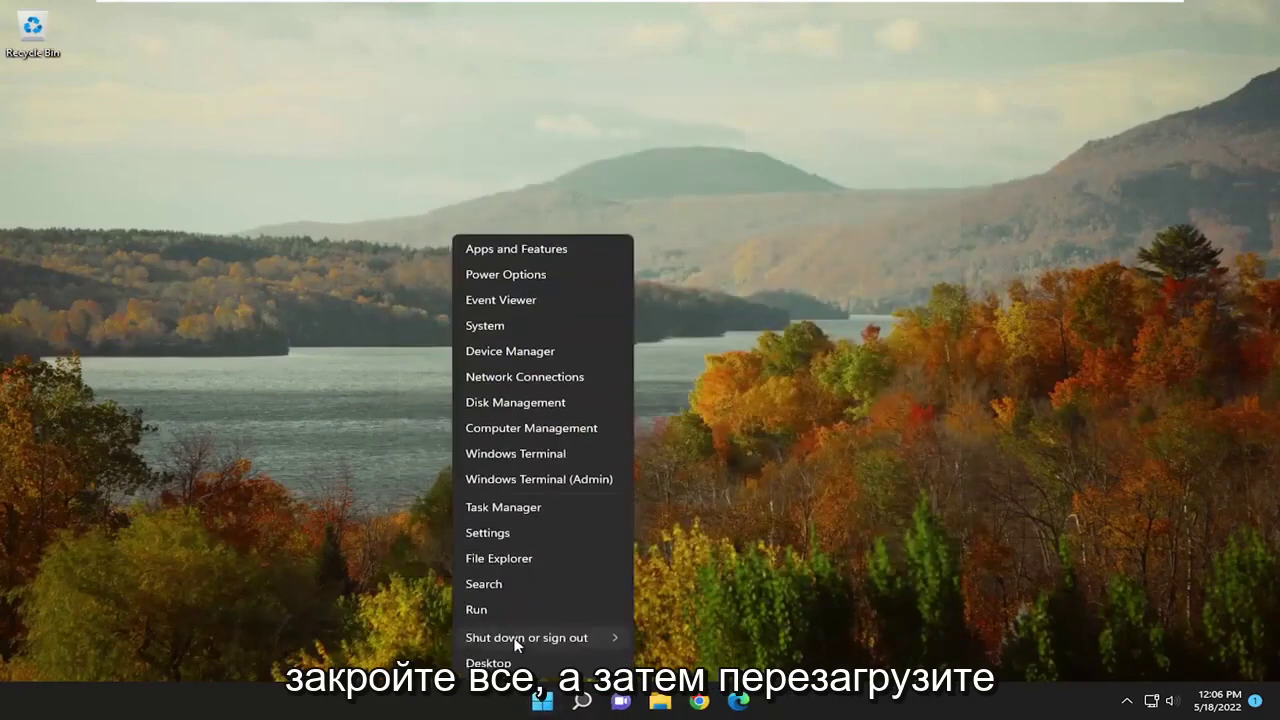
left_click(697, 662)
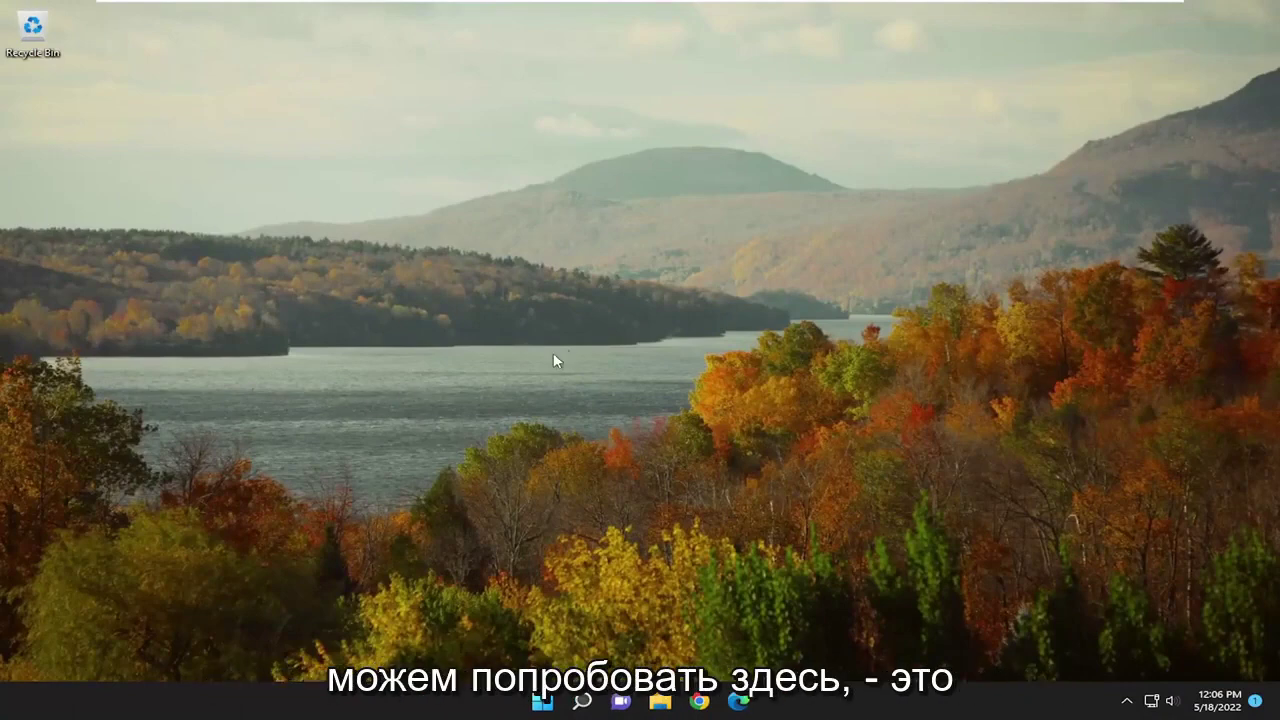
Step: Search for cmd and run Command Prompt as administrator
left_click(581, 701)
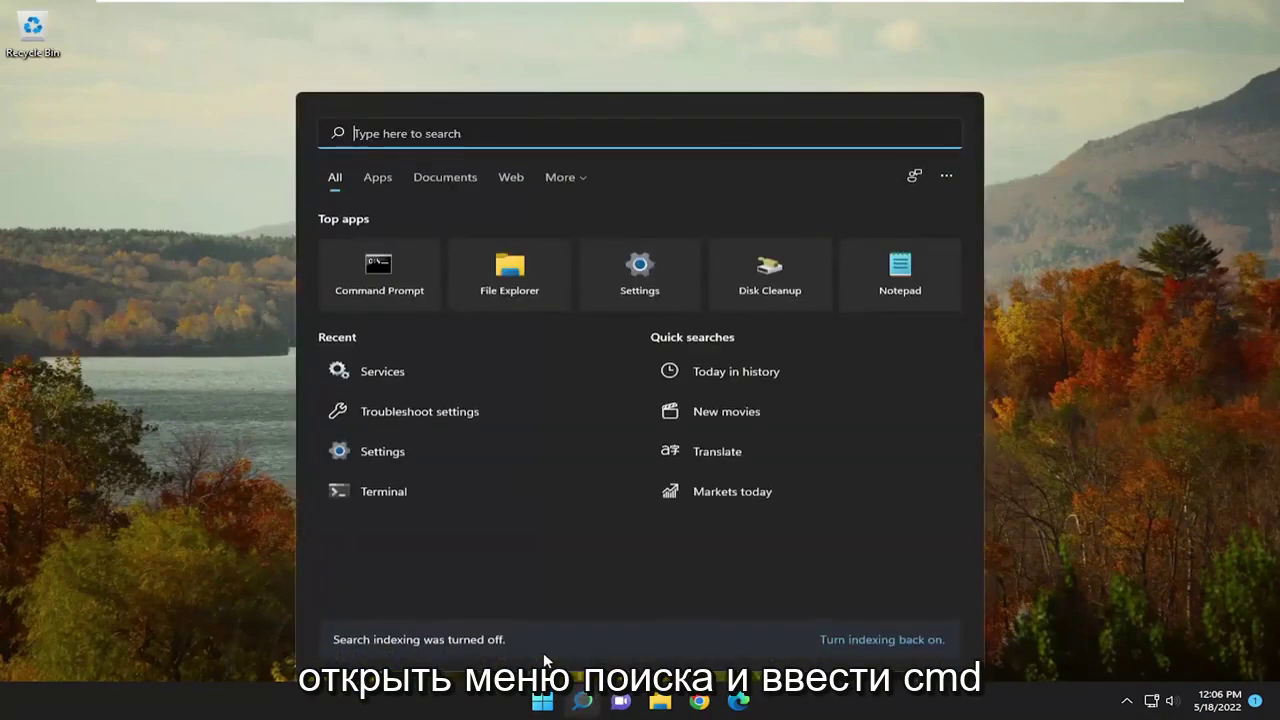
type("cmd")
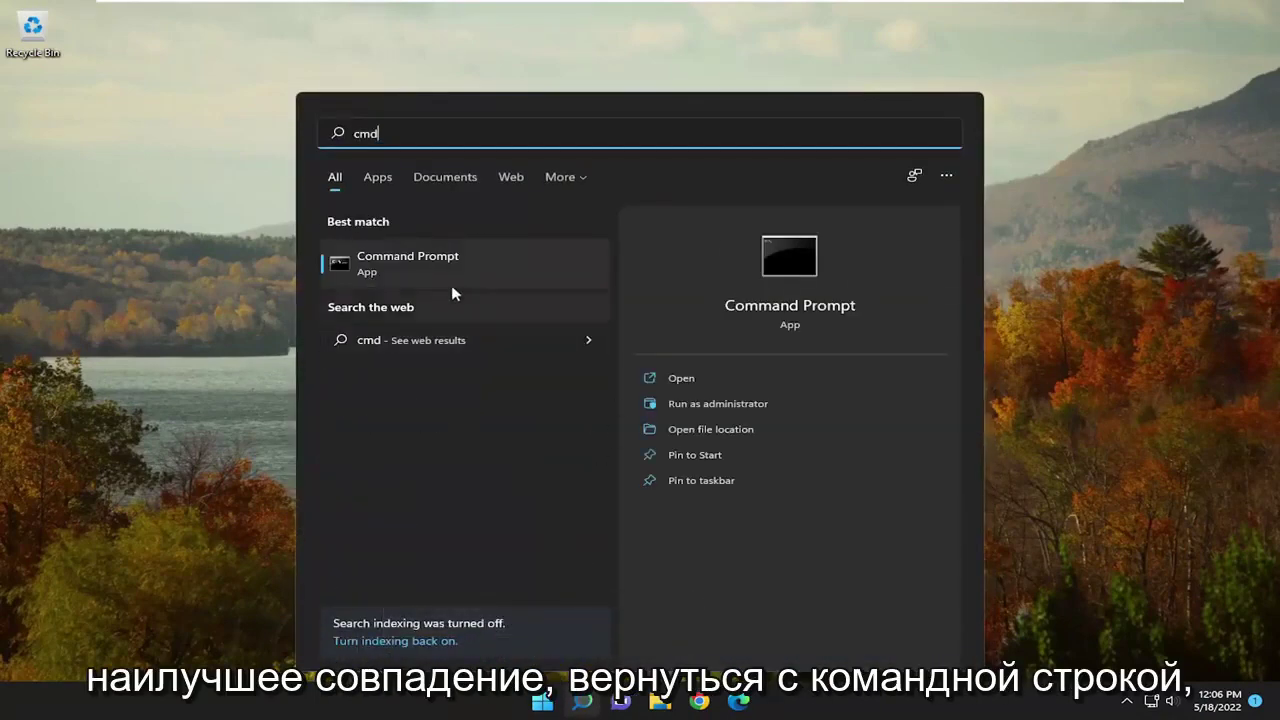
right_click(396, 266)
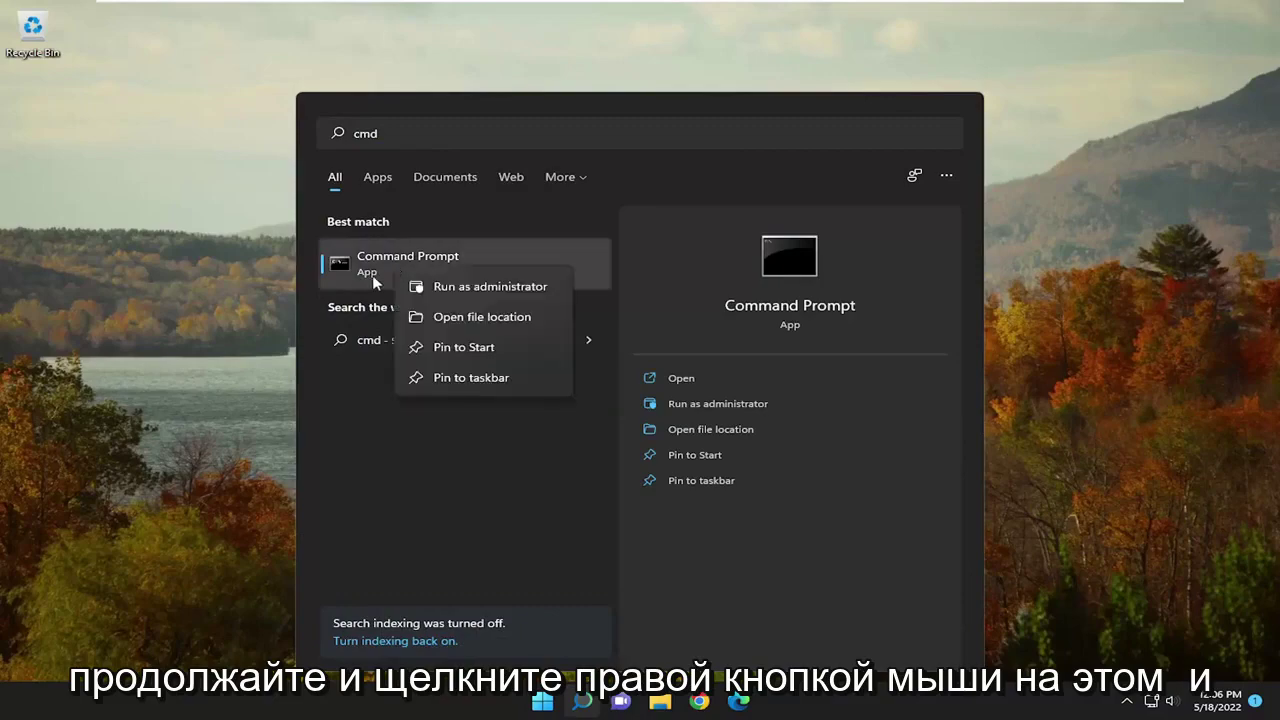
left_click(490, 287)
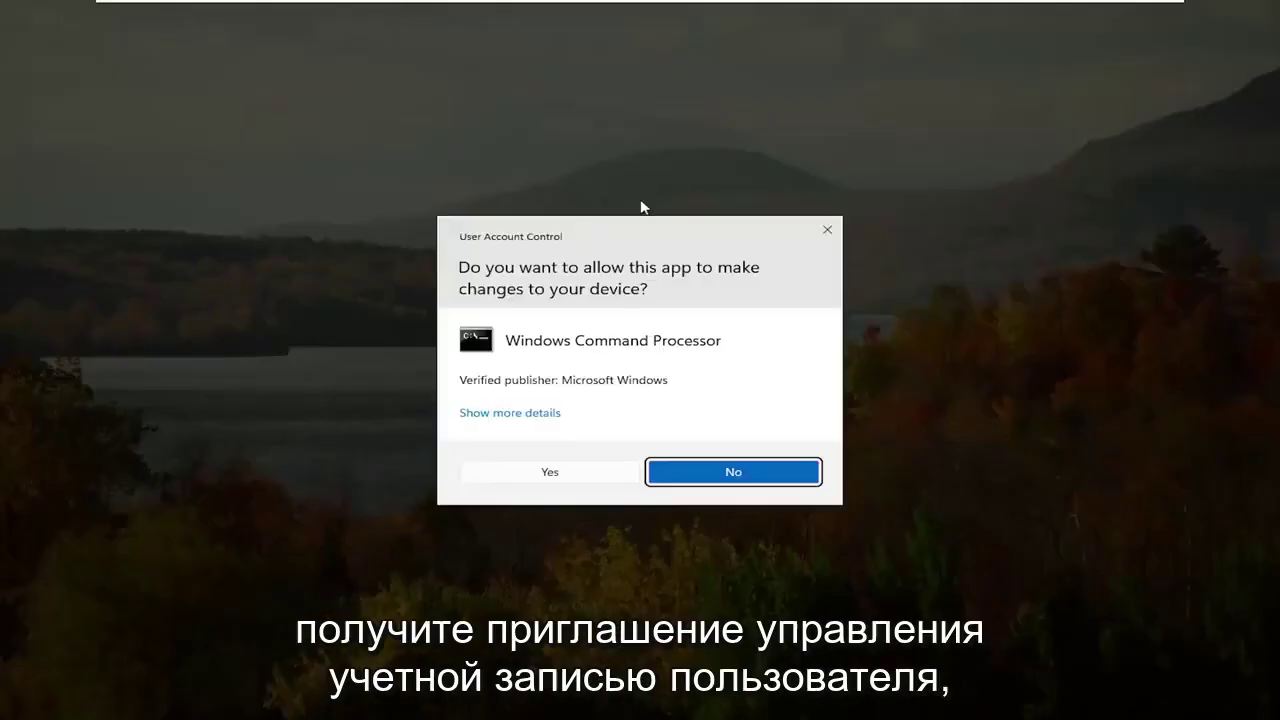
Step: Approve the UAC prompt and run sfc /scannow in the administrator console
left_click(546, 478)
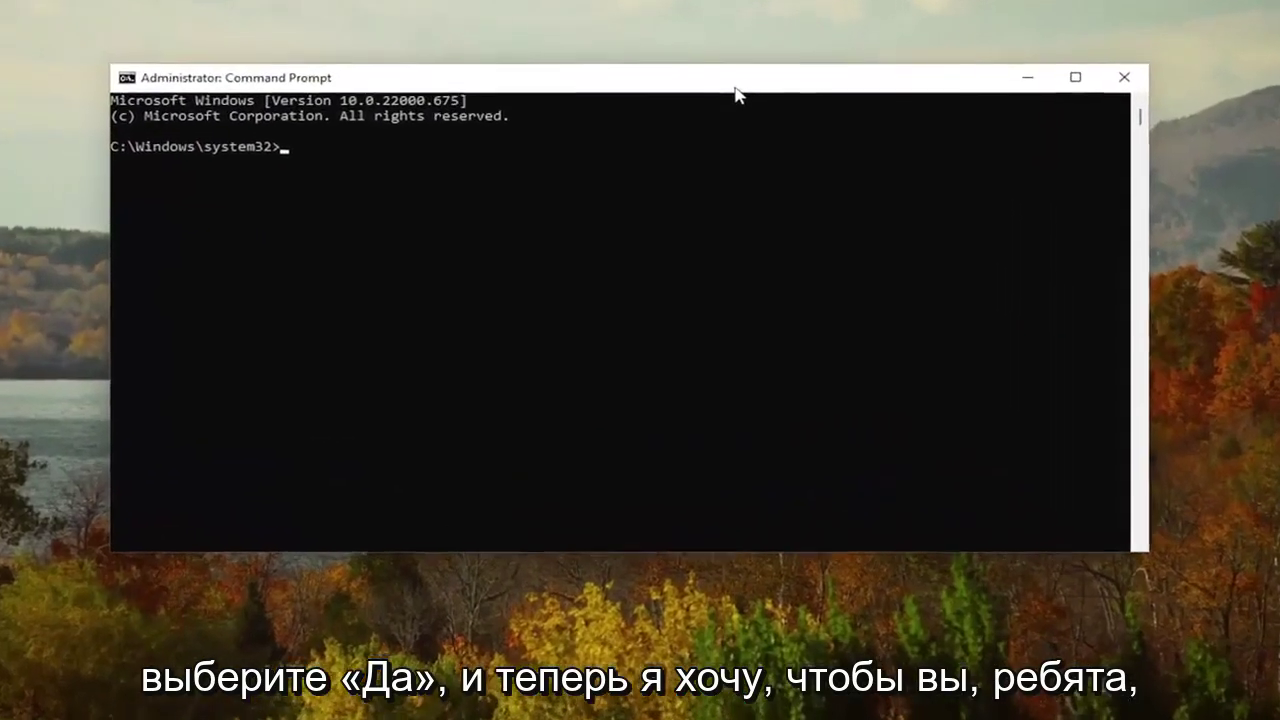
type("sfc ")
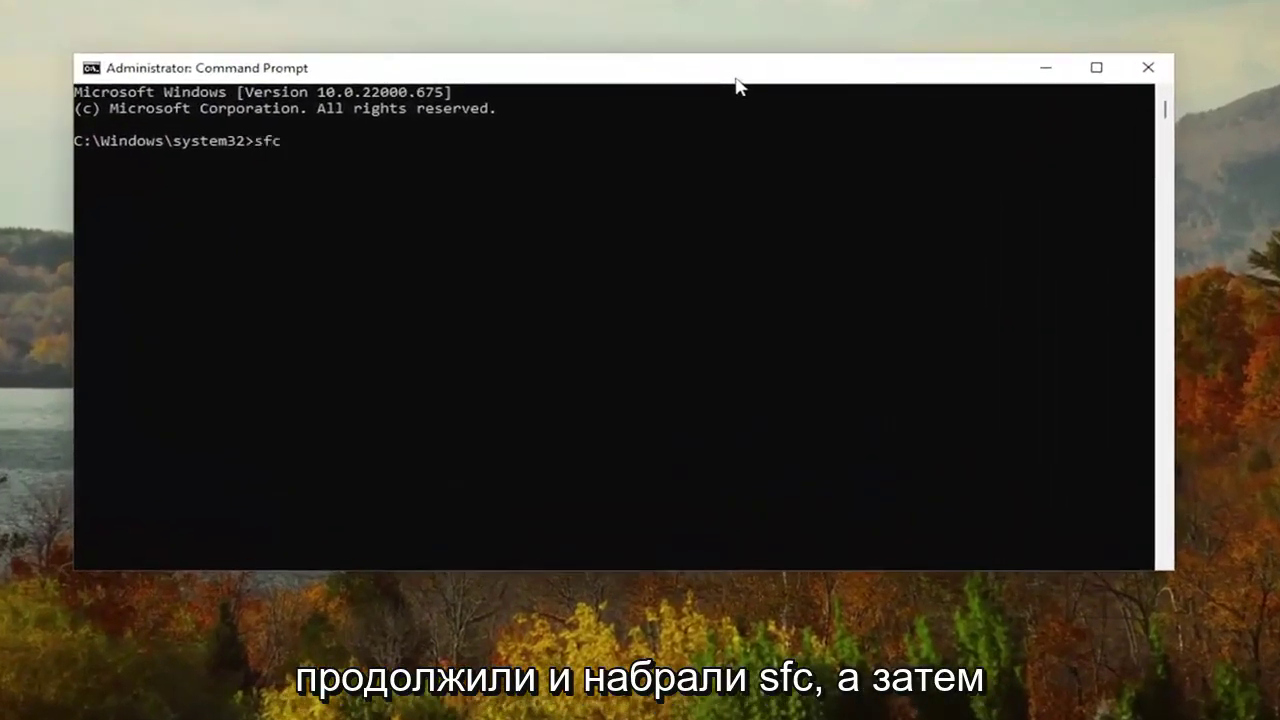
type("/scan")
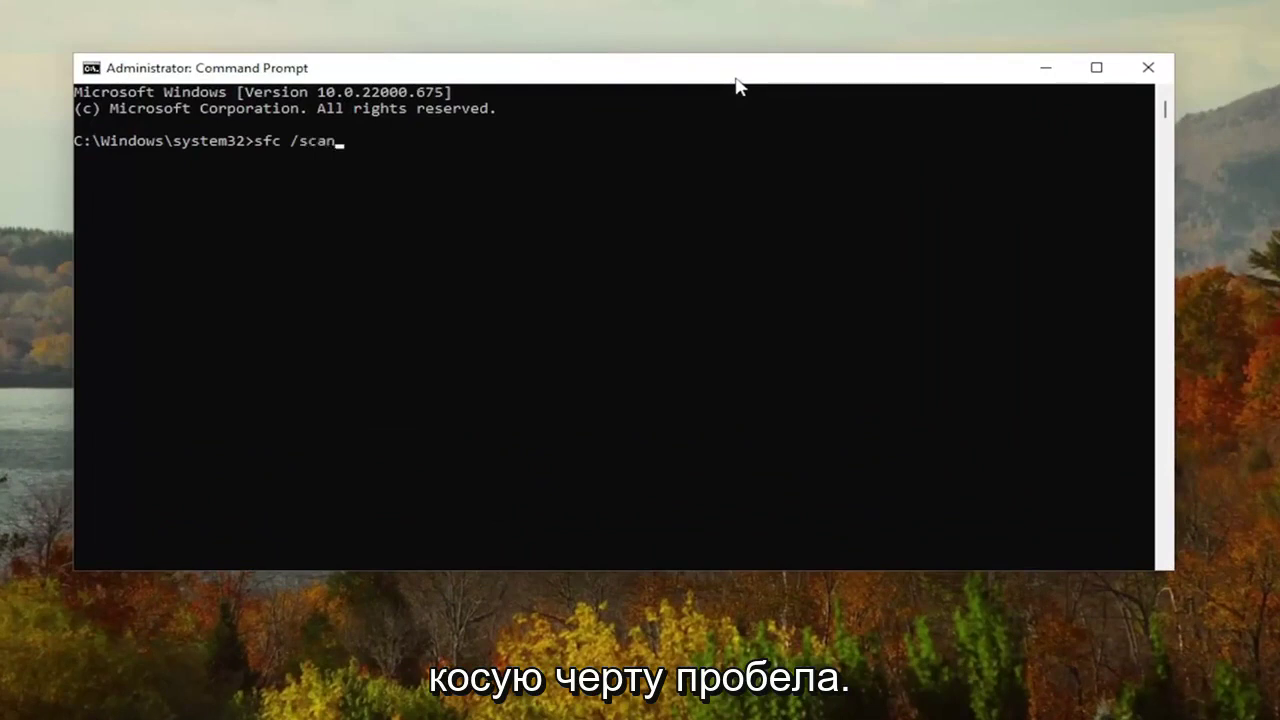
type("now")
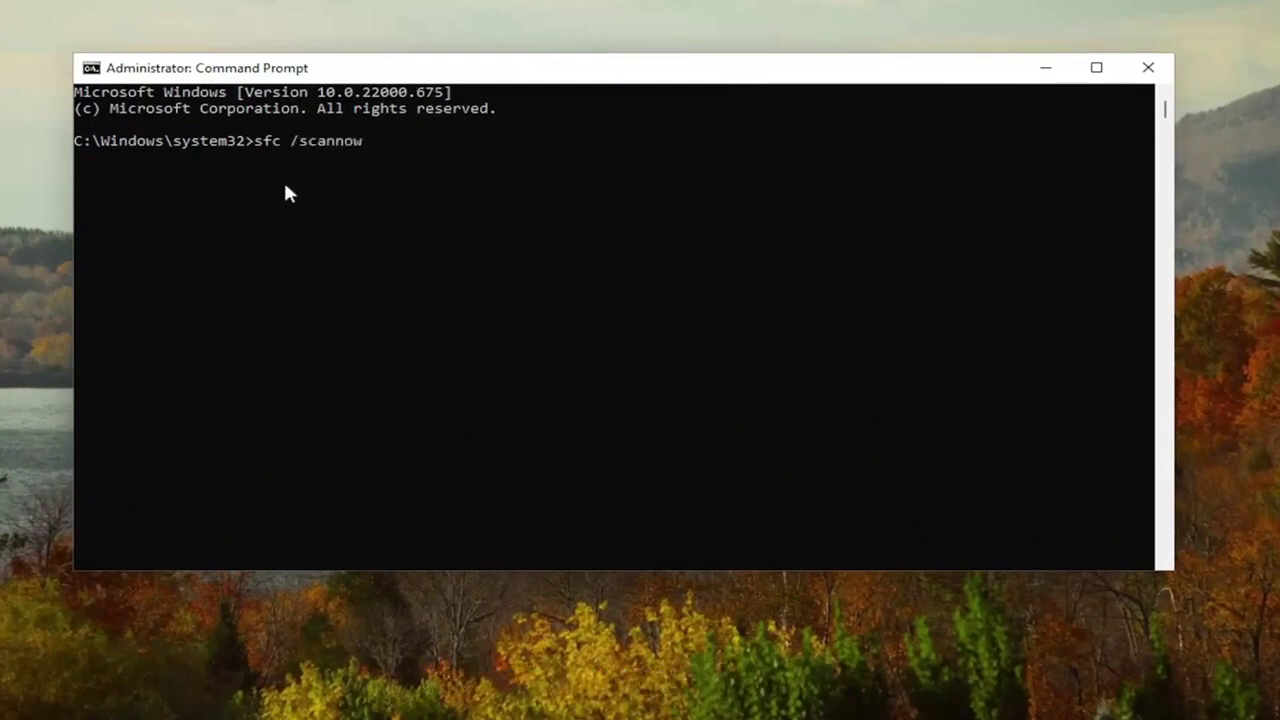
key("Return")
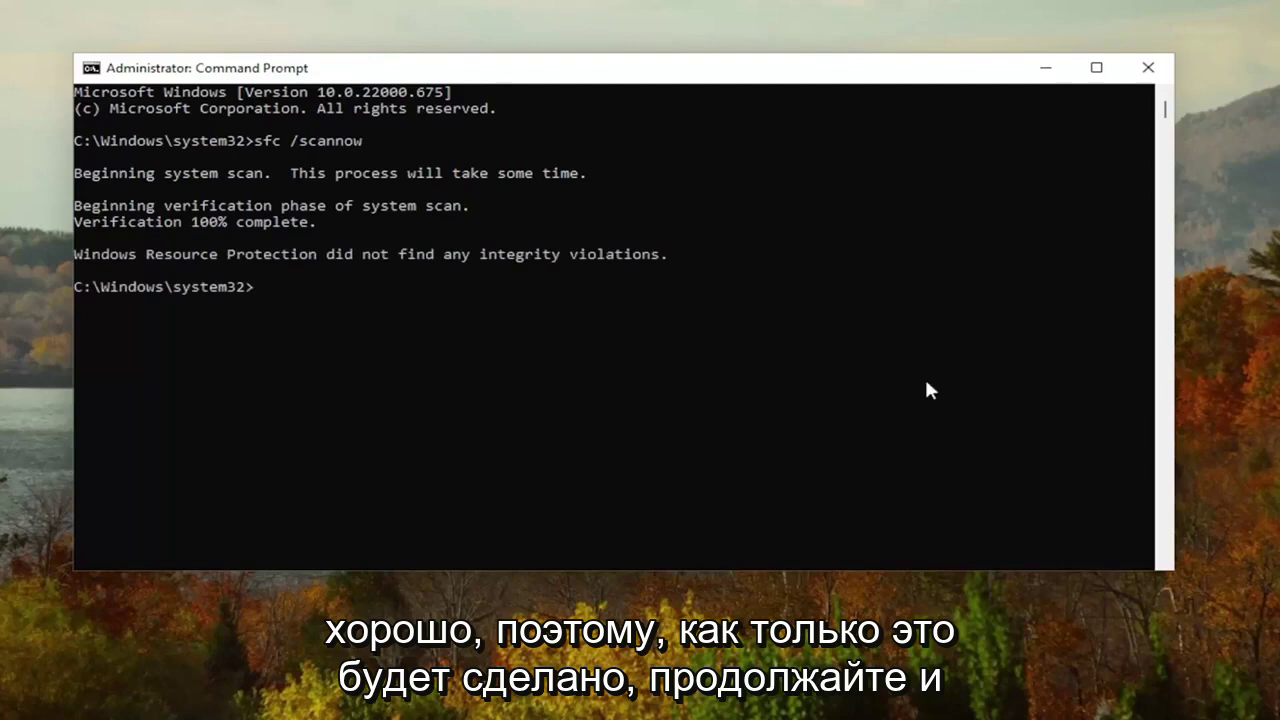
Step: Close Command Prompt and open the Start quick-access menu to restart
left_click(1134, 75)
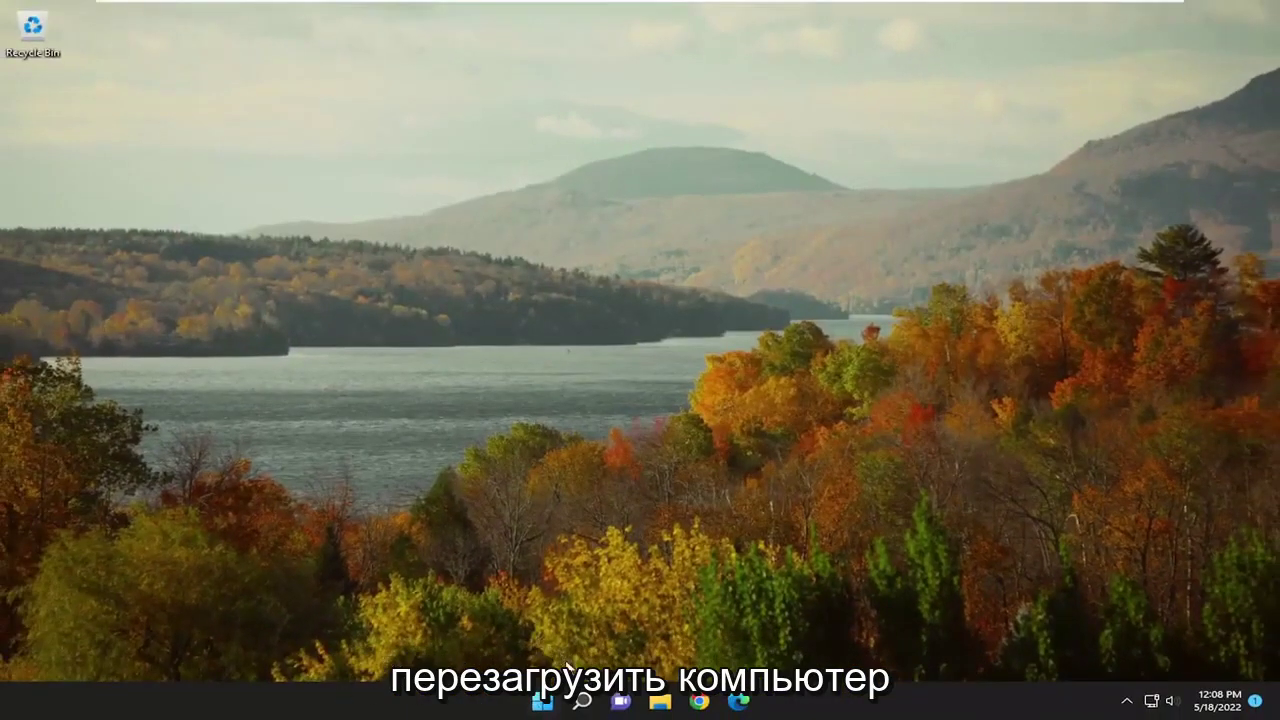
right_click(547, 703)
mouse_move(527, 637)
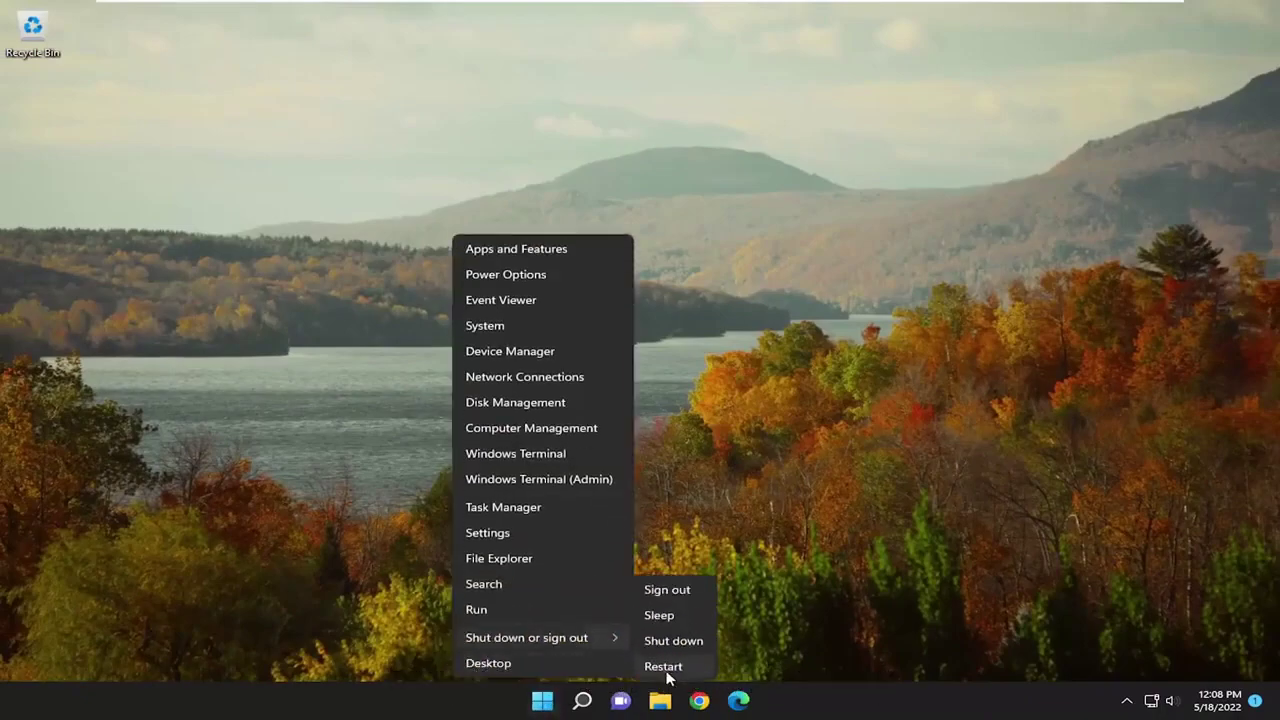